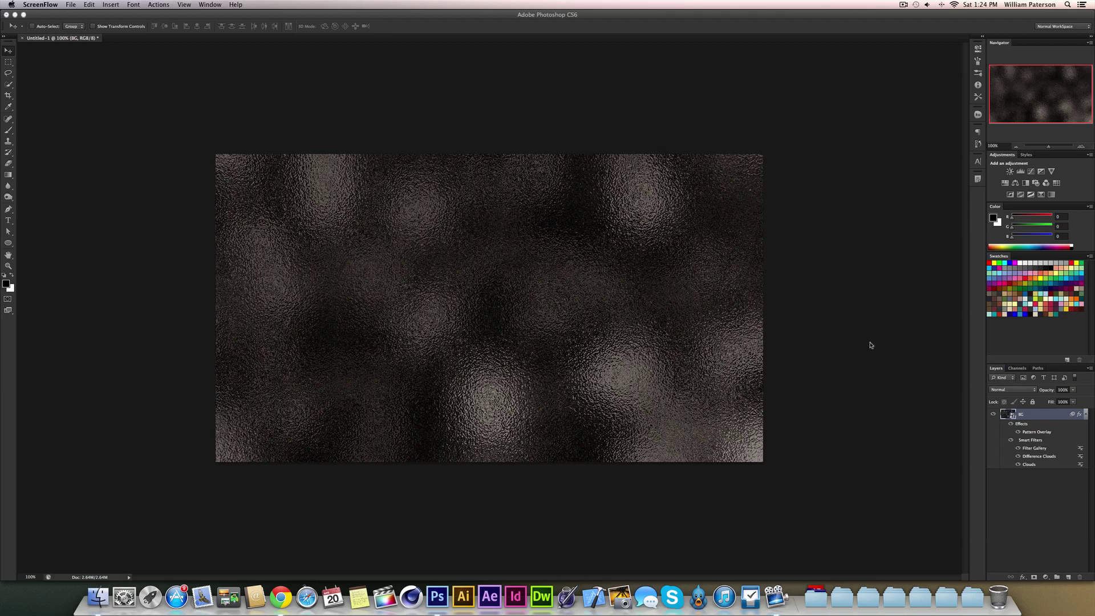
# Collapse the BG layer's filter and effect list in the finished image and deselect the layer
pyautogui.click(892, 340)
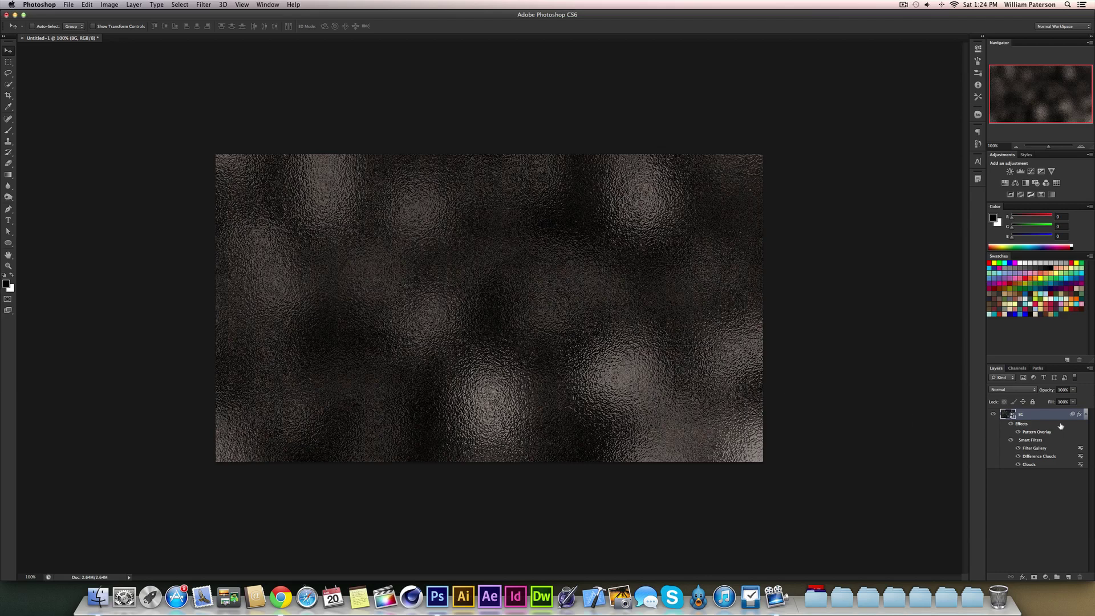
pyautogui.click(1086, 414)
pyautogui.click(1058, 456)
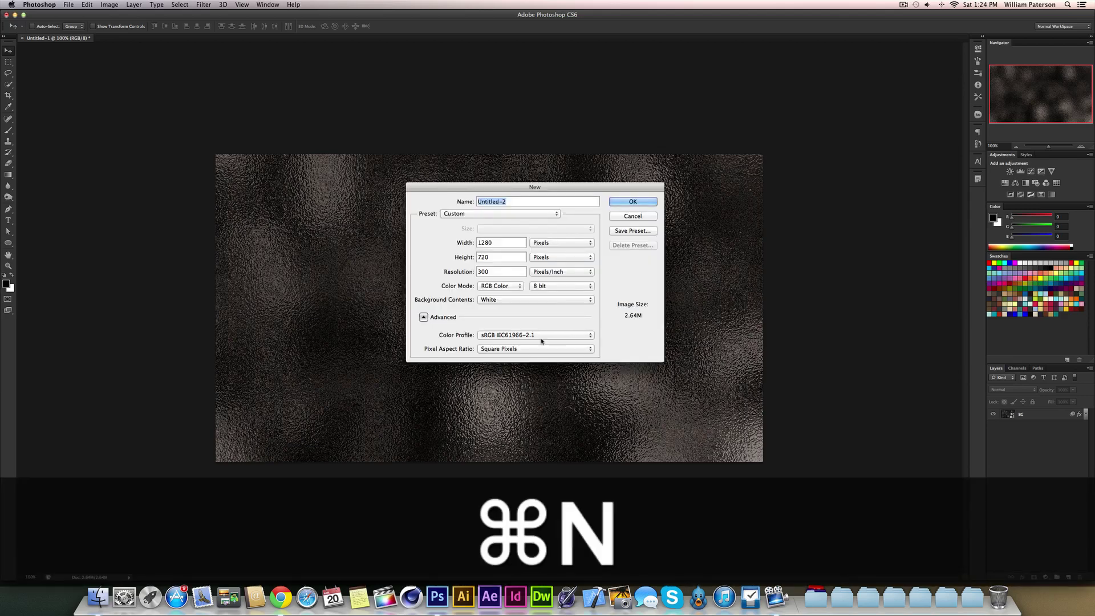
# Keep the new document at 1280x720, 8-bit RGB Color with a White background
pyautogui.press('Tab')
pyautogui.press('Tab')
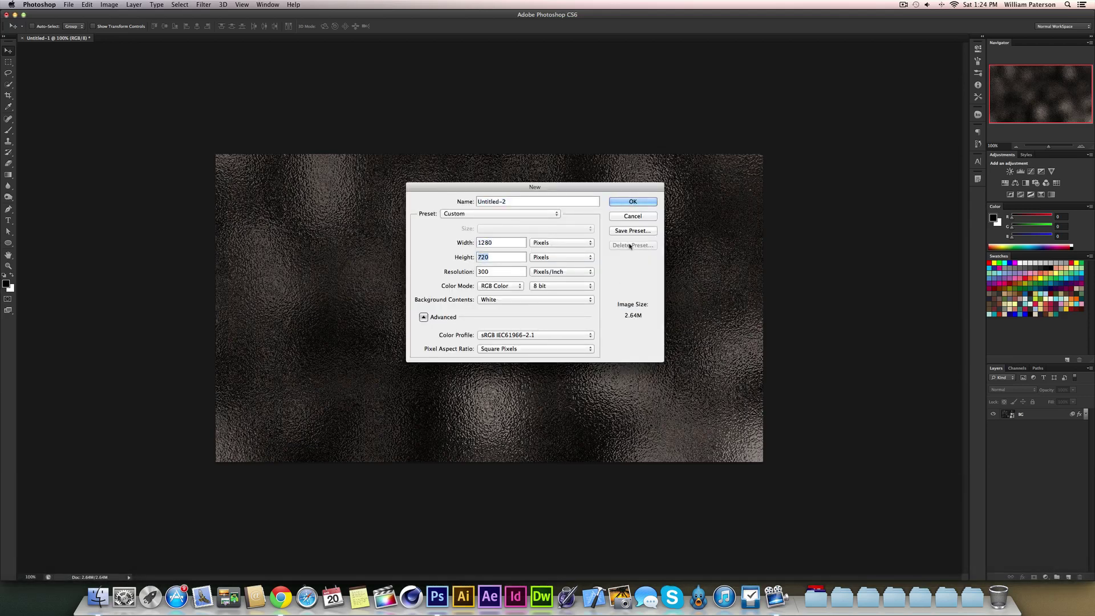
pyautogui.click(547, 288)
pyautogui.click(625, 285)
pyautogui.click(510, 286)
pyautogui.click(510, 286)
pyautogui.click(529, 302)
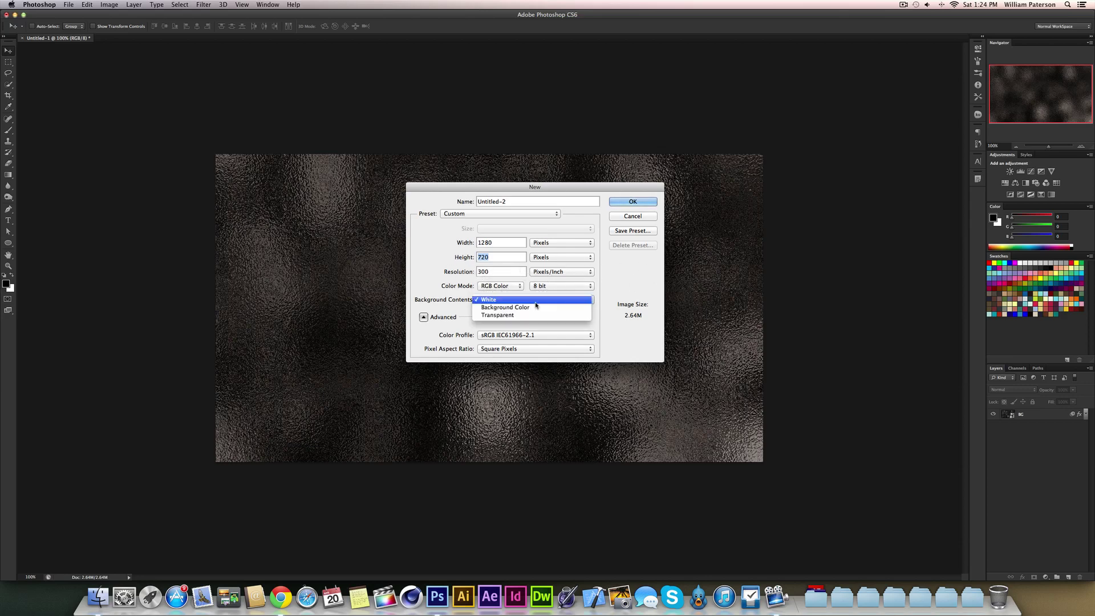
pyautogui.click(647, 289)
# Create the document and unlock its background into a regular layer named BG
pyautogui.press('Return')
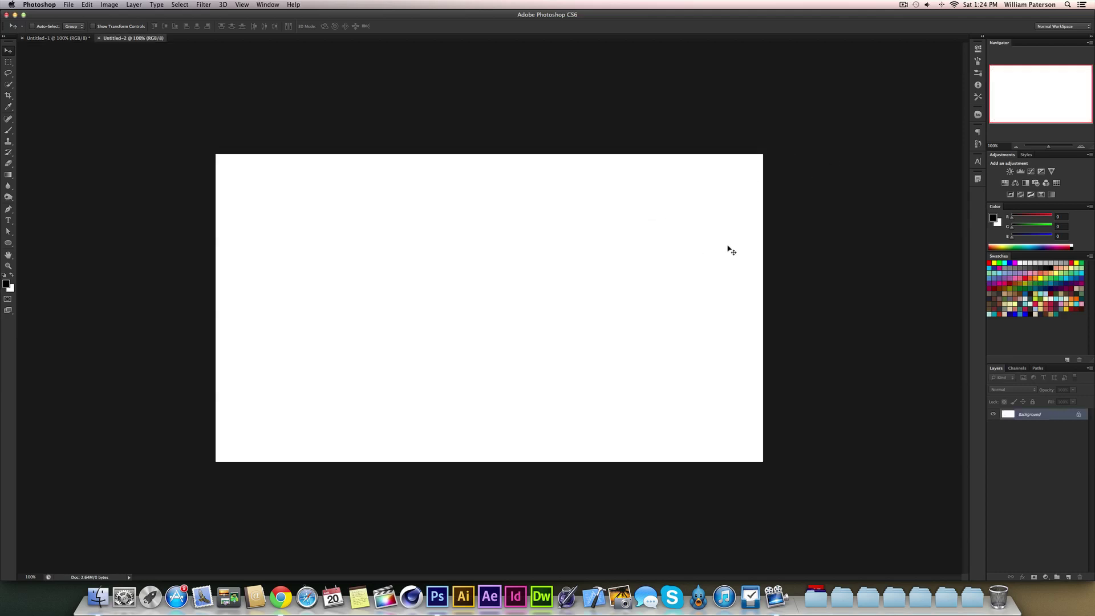
pyautogui.press('alt')
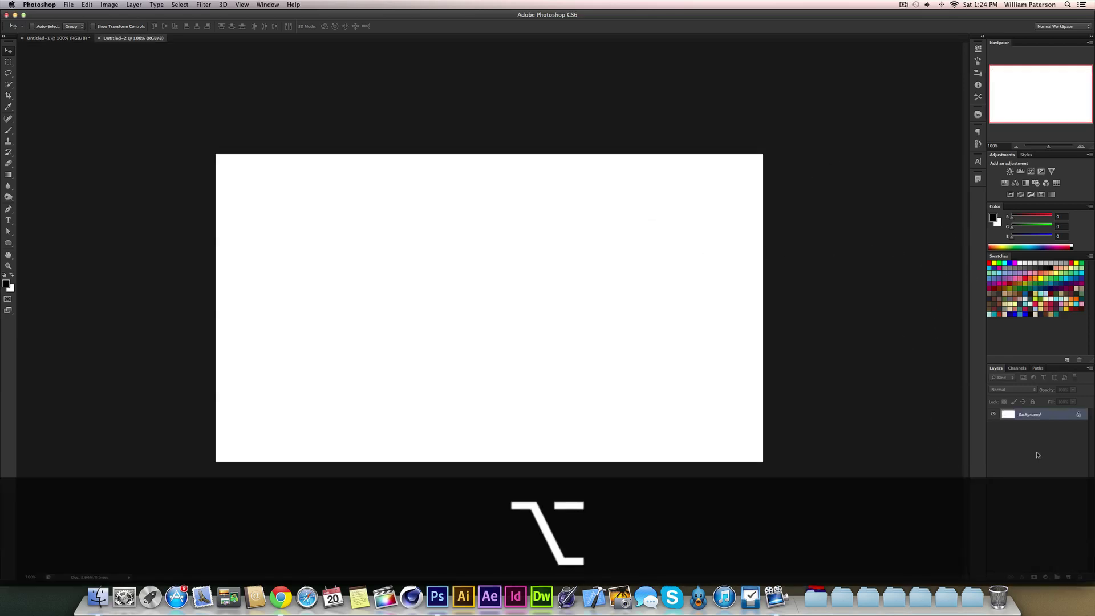
pyautogui.keyDown('alt'); pyautogui.doubleClick(1030, 414); pyautogui.keyUp('alt')
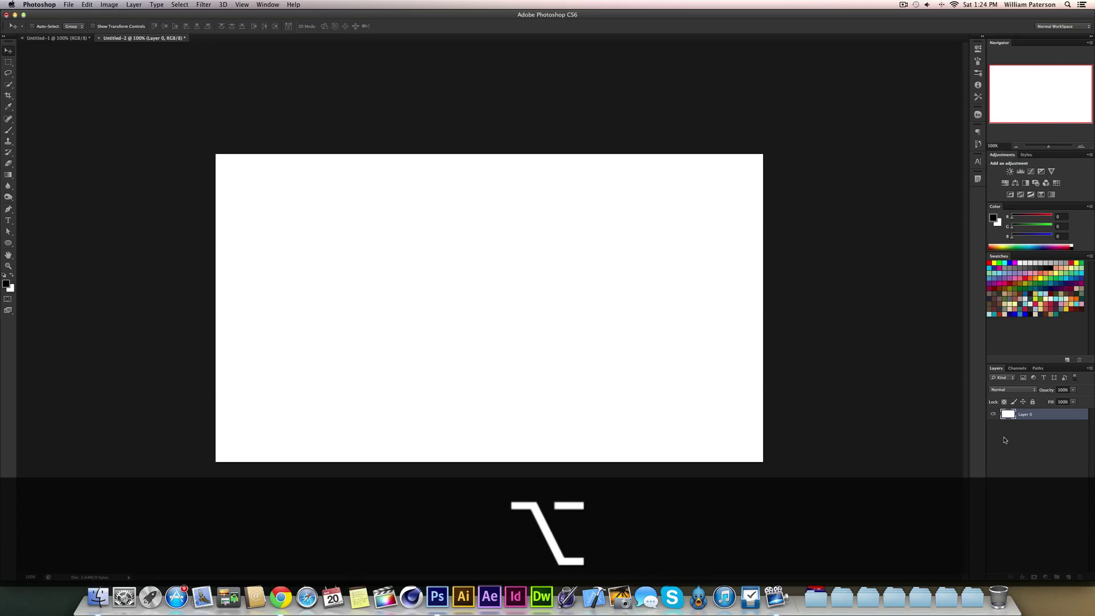
pyautogui.doubleClick(1026, 416)
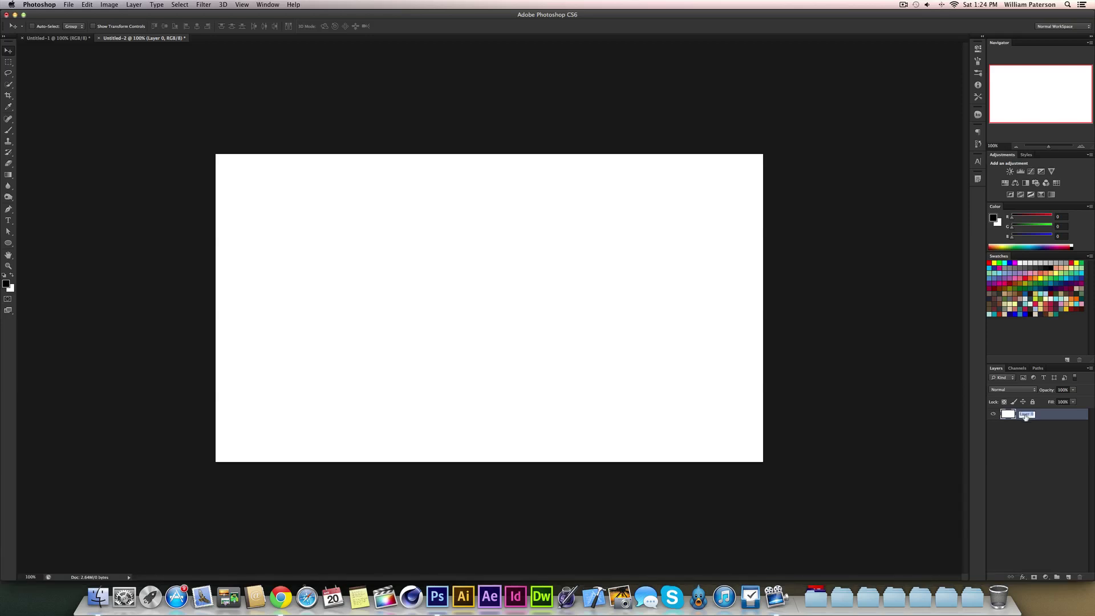
pyautogui.write('BG')
pyautogui.click(1039, 447)
# Reset the colours to default black and white after briefly trying a red foreground
pyautogui.press('d')
pyautogui.click(6, 284)
pyautogui.click(776, 230)
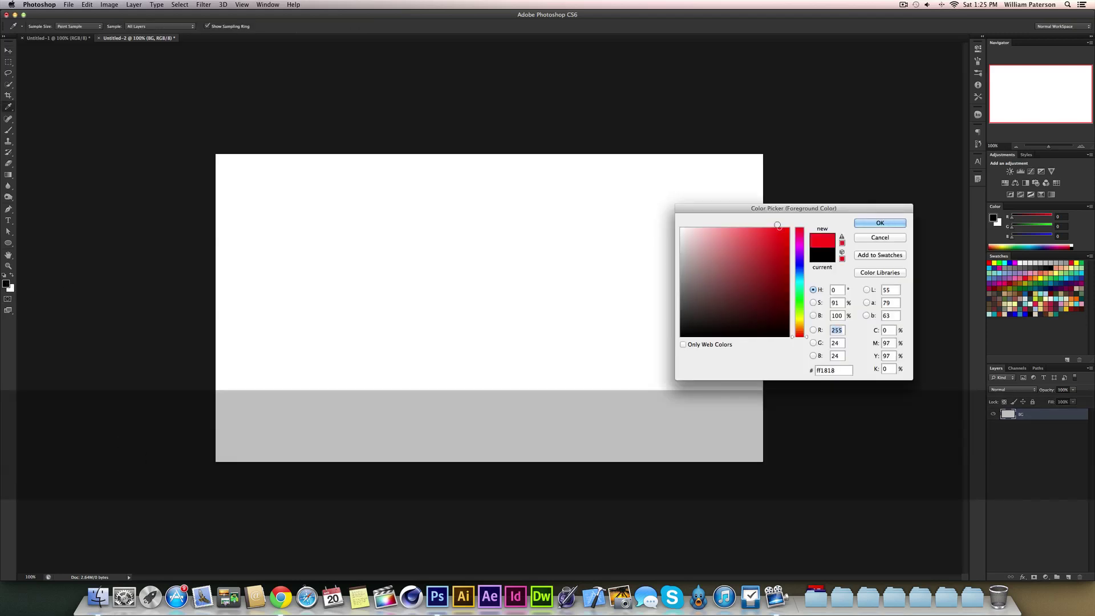
pyautogui.click(880, 223)
pyautogui.press('v')
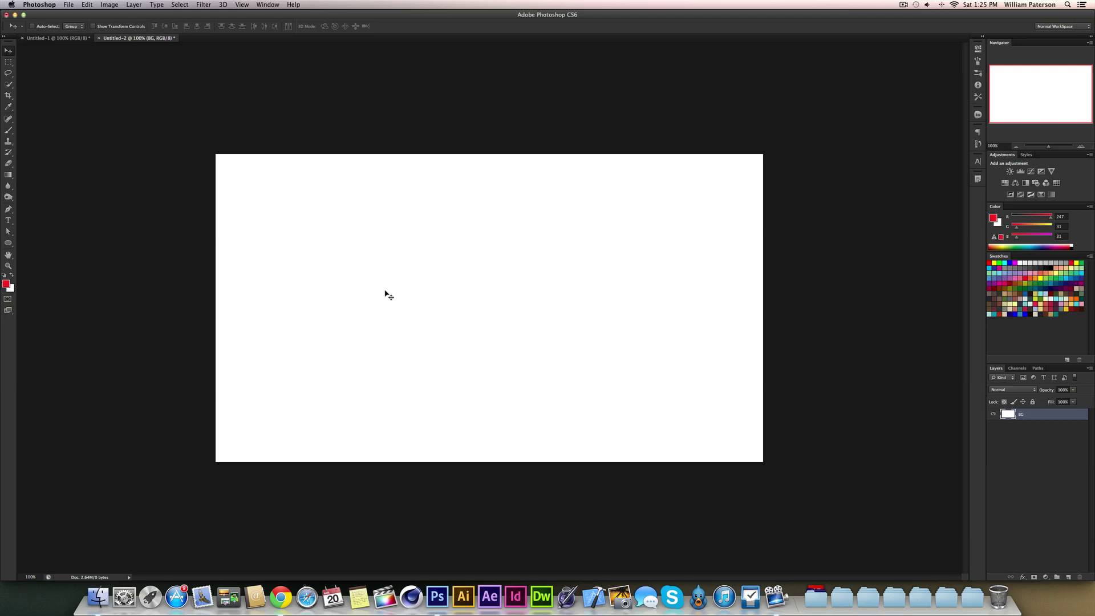
pyautogui.press('d')
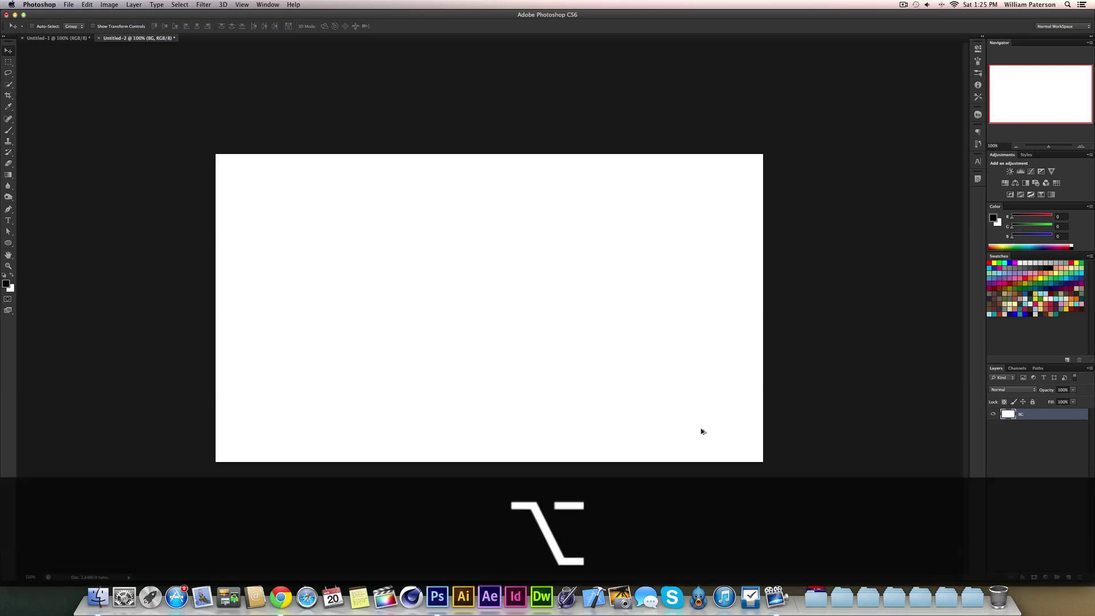
# Fill BG with black, convert it to a smart object, and open then close its contents
pyautogui.hotkey('alt', 'BackSpace')
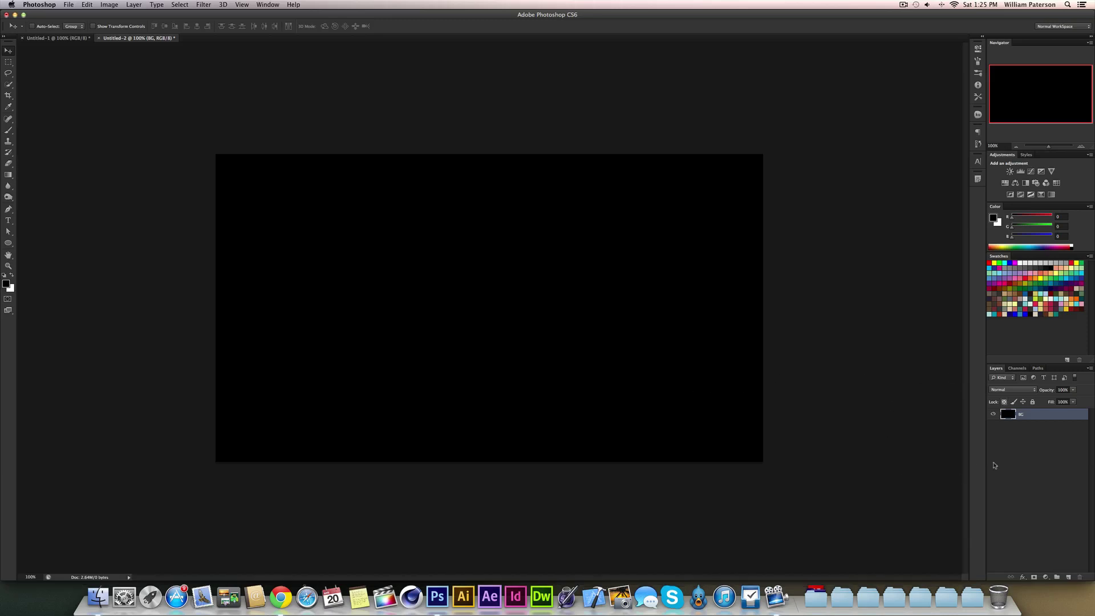
pyautogui.rightClick(1049, 421)
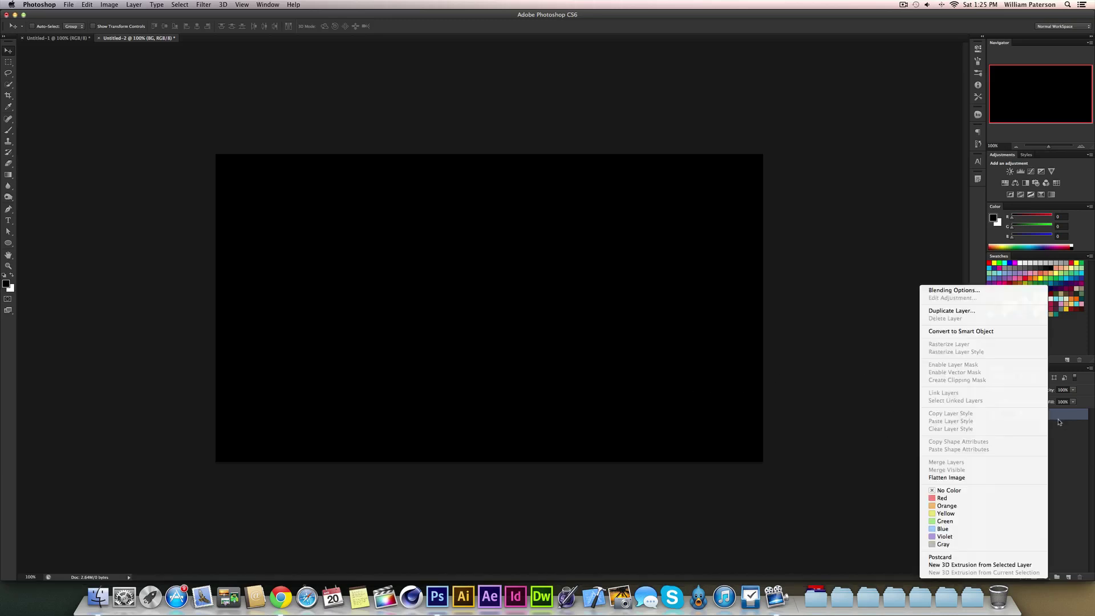
pyautogui.click(1023, 332)
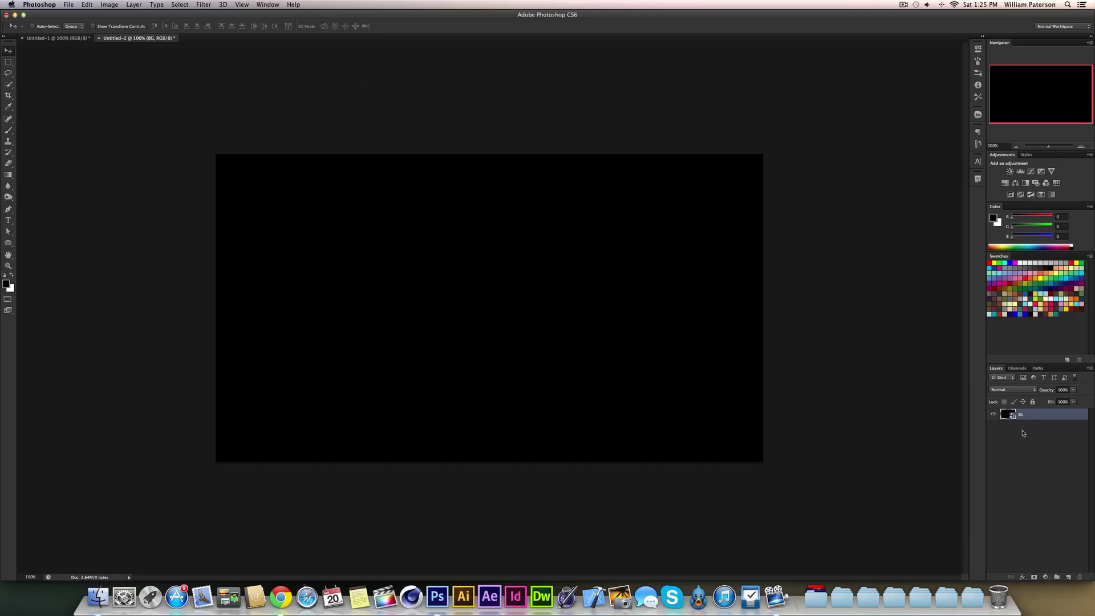
pyautogui.doubleClick(1008, 415)
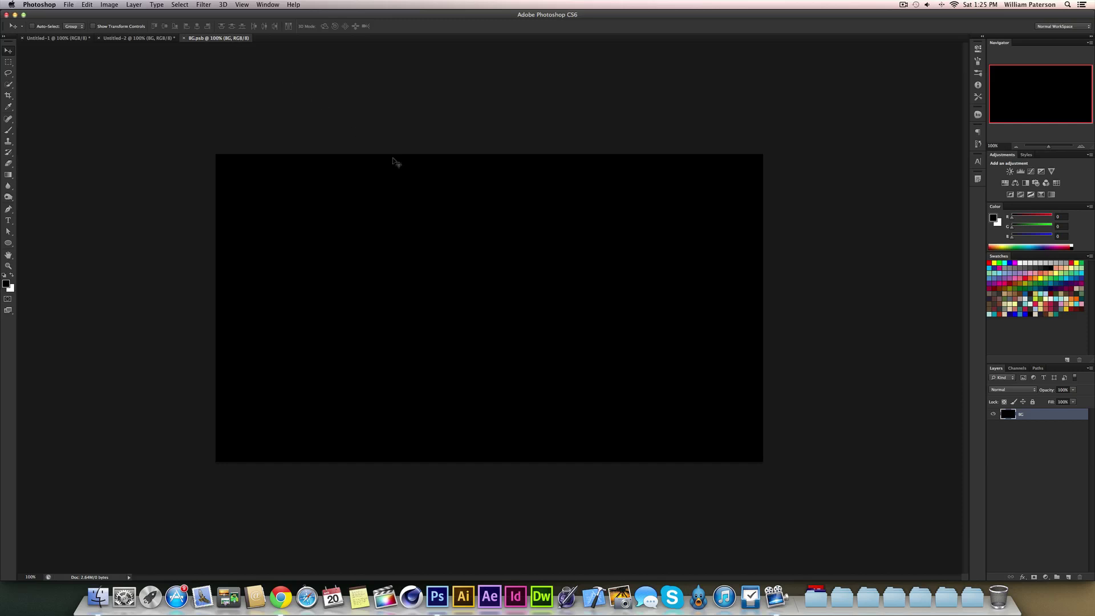
pyautogui.click(183, 38)
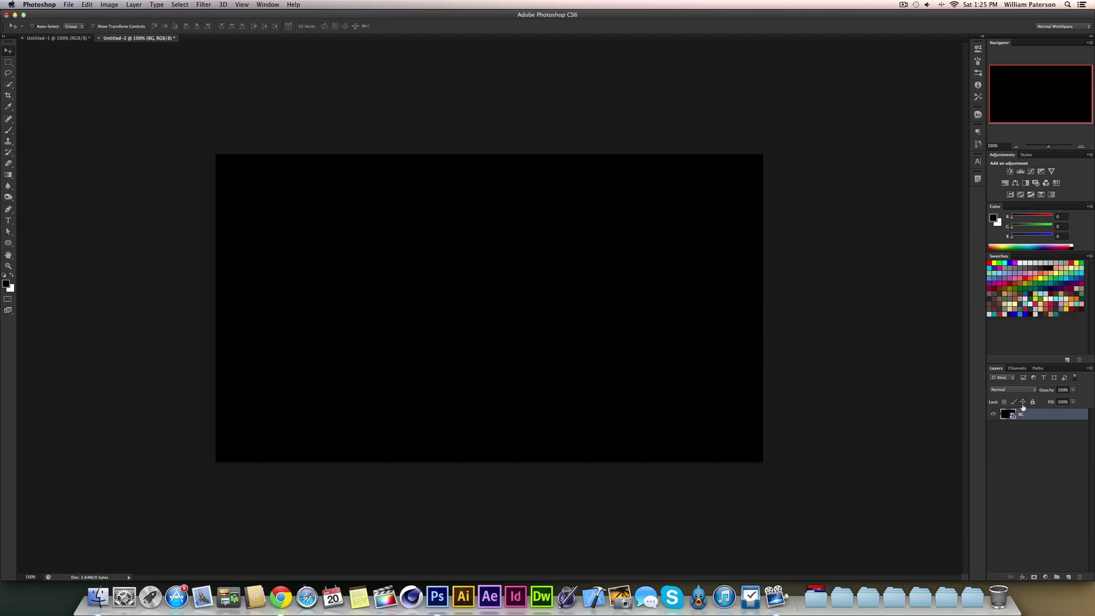
# Apply Filter > Render > Clouds to BG and re-render it for a new pattern
pyautogui.click(210, 5)
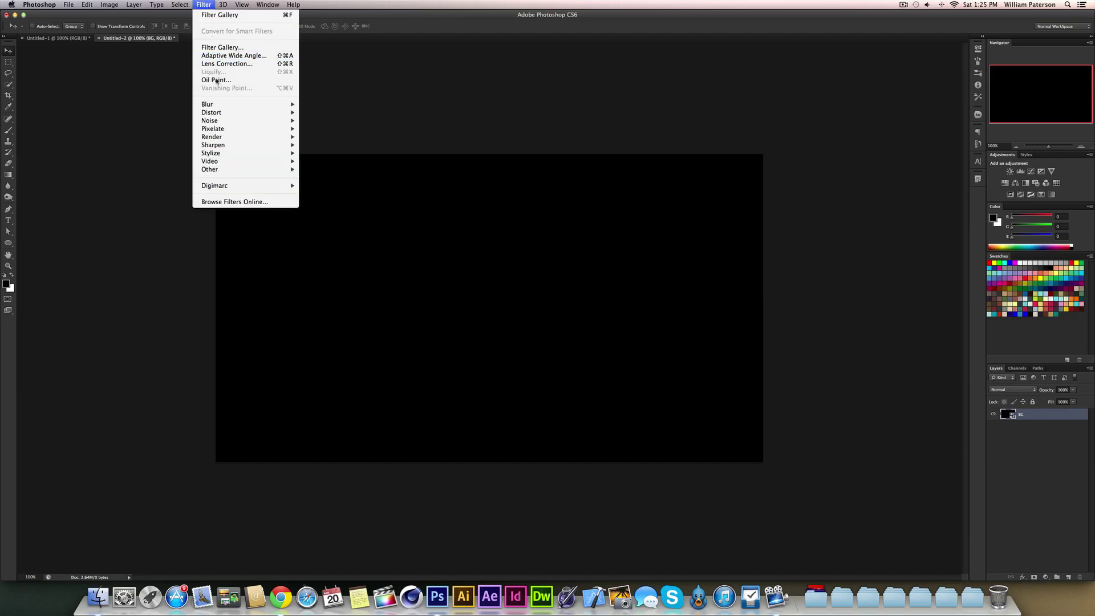
pyautogui.moveTo(228, 138)
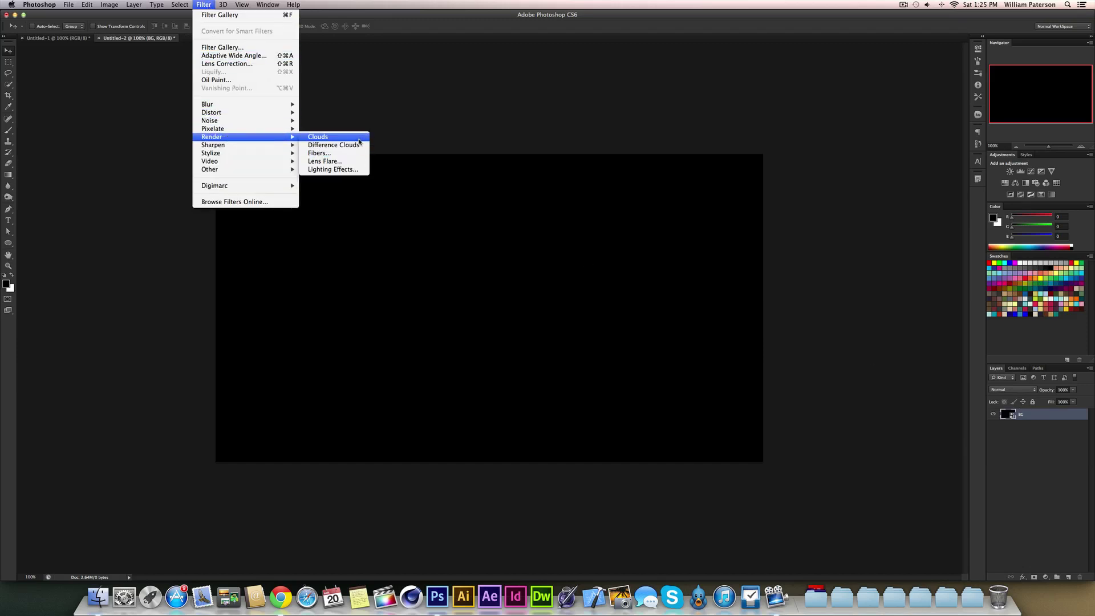
pyautogui.click(318, 137)
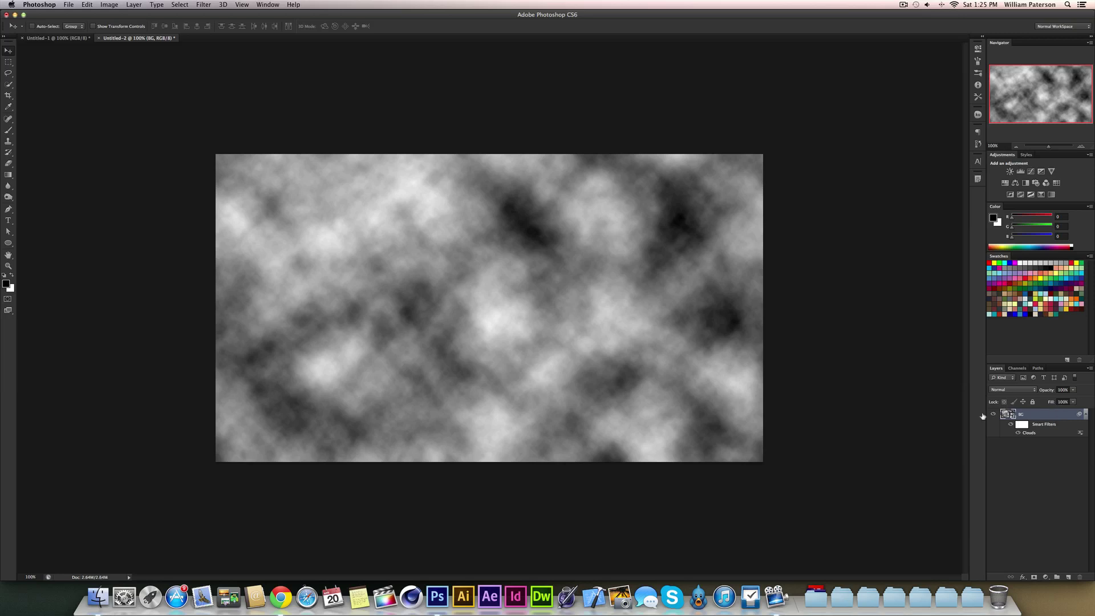
pyautogui.doubleClick(1031, 434)
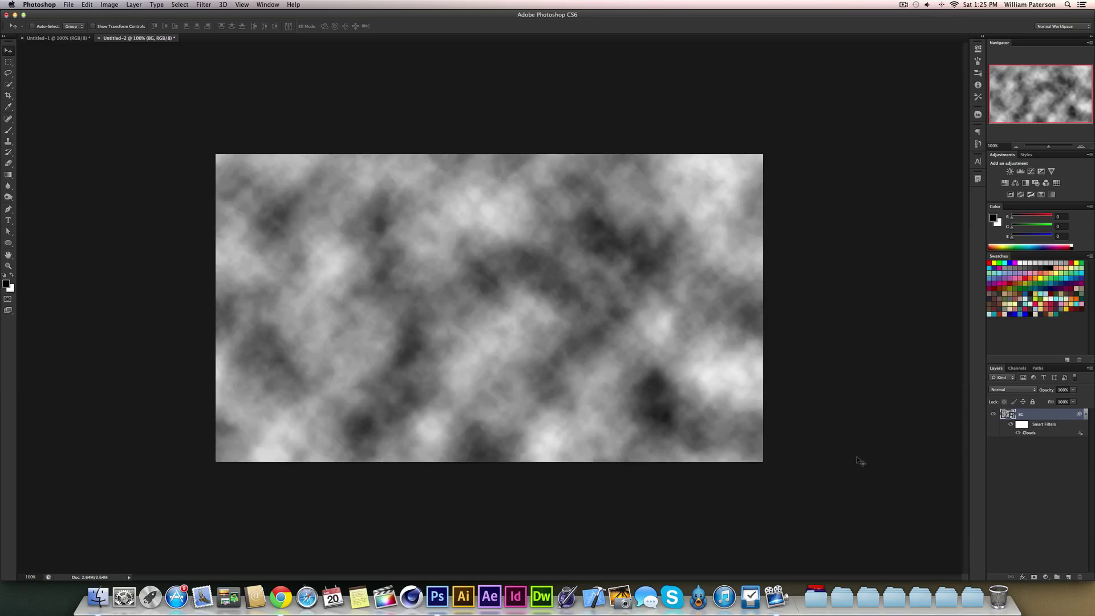
pyautogui.doubleClick(1027, 435)
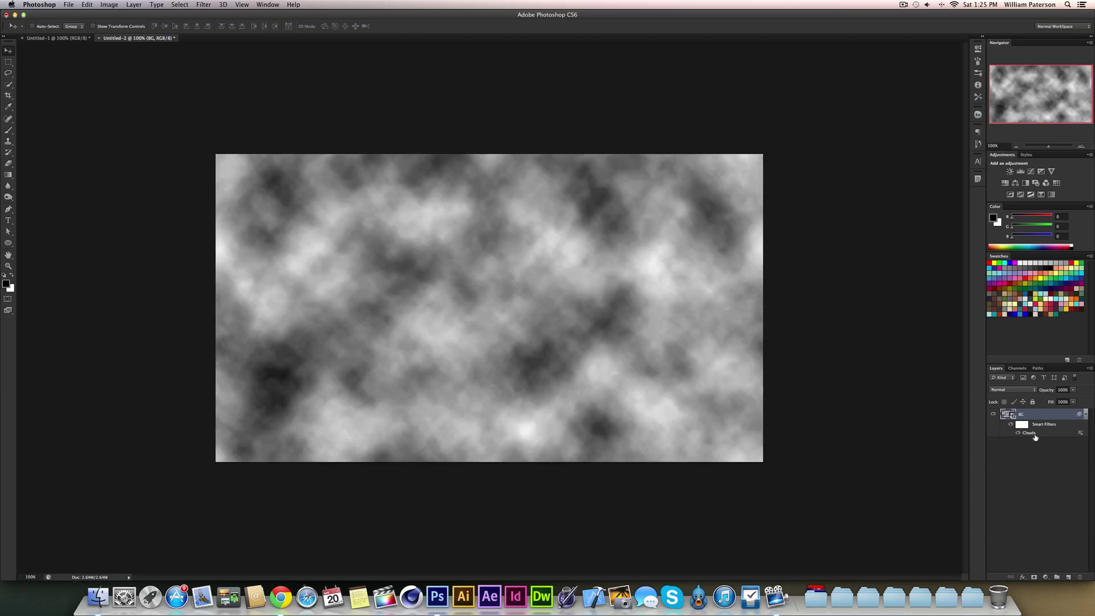
pyautogui.doubleClick(1034, 435)
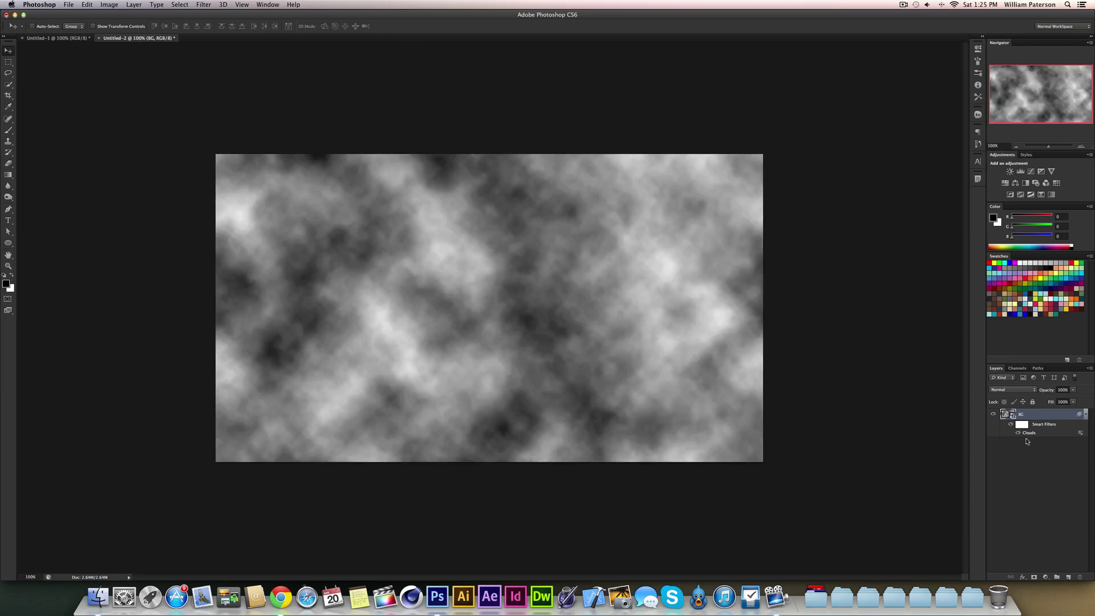
# Add Difference Clouds, then re-render the Clouds filter for a better pattern
pyautogui.click(204, 5)
pyautogui.moveTo(248, 138)
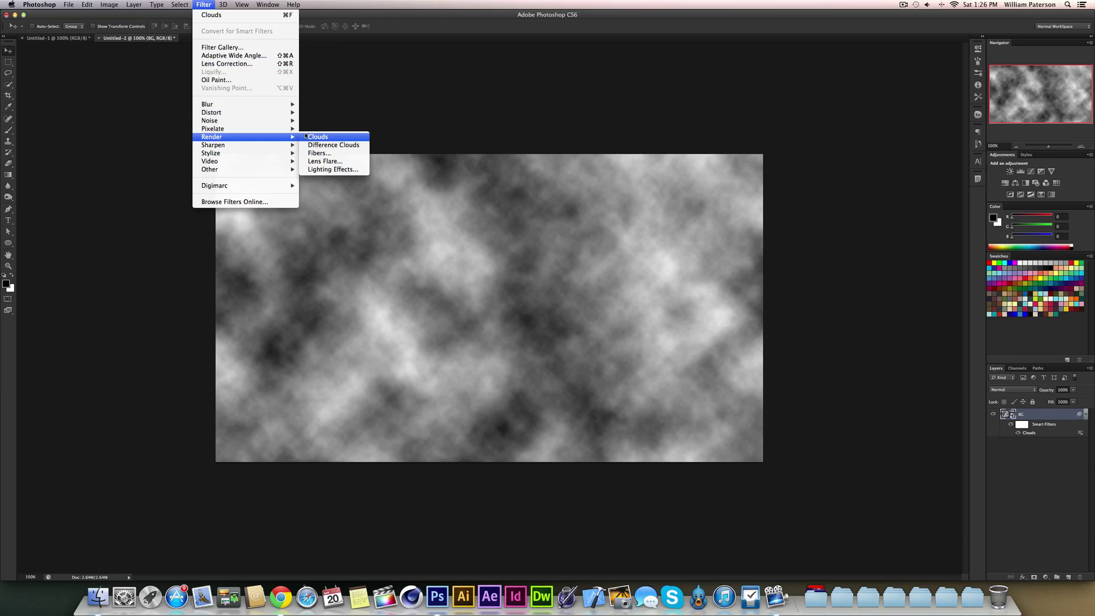
pyautogui.click(362, 150)
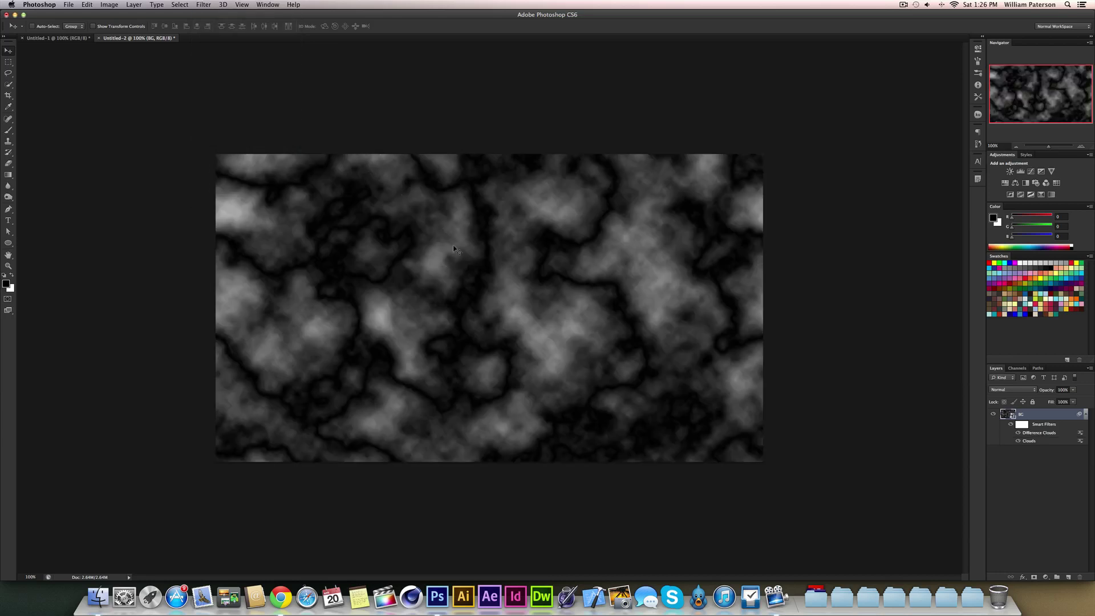
pyautogui.doubleClick(1034, 438)
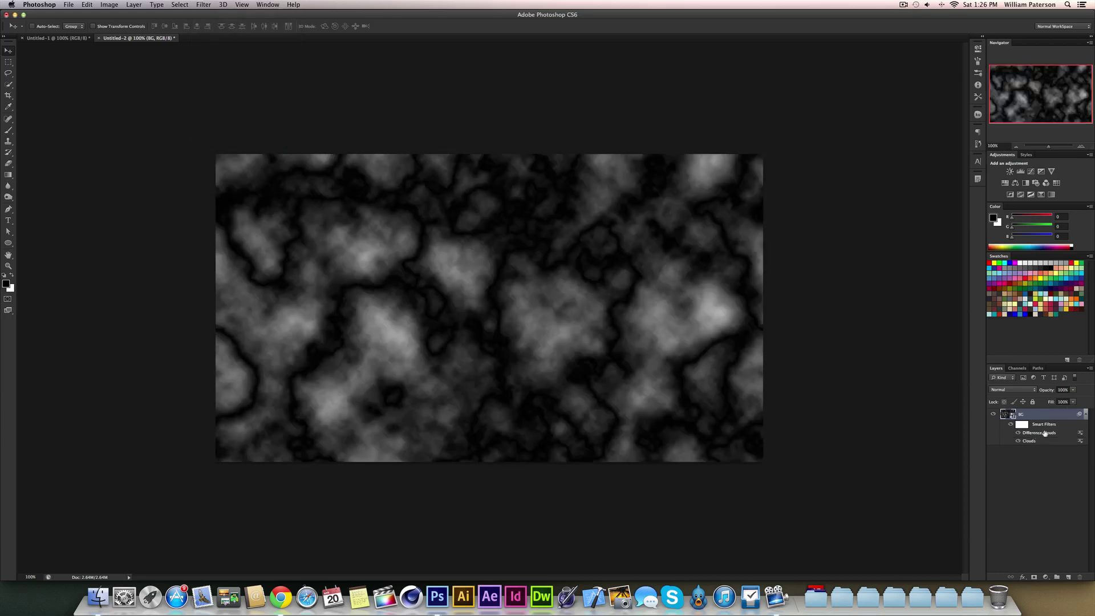
pyautogui.doubleClick(1043, 437)
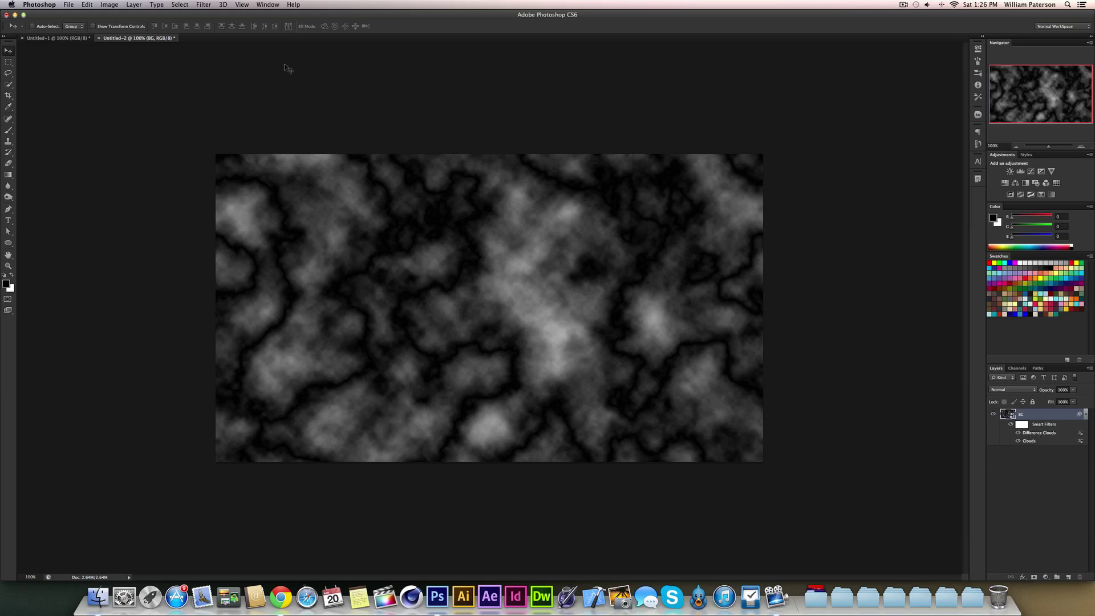
pyautogui.click(196, 4)
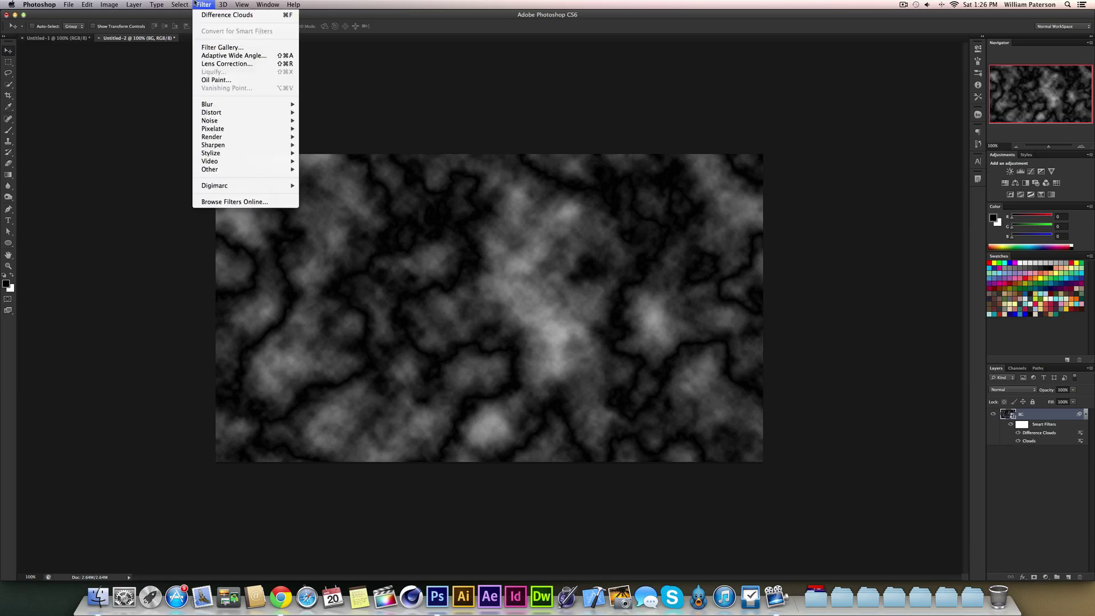
# Apply a Filter Gallery Glass distortion: Distortion 18, Smoothness 2, Canvas texture instead of Tiny Lens
pyautogui.click(272, 49)
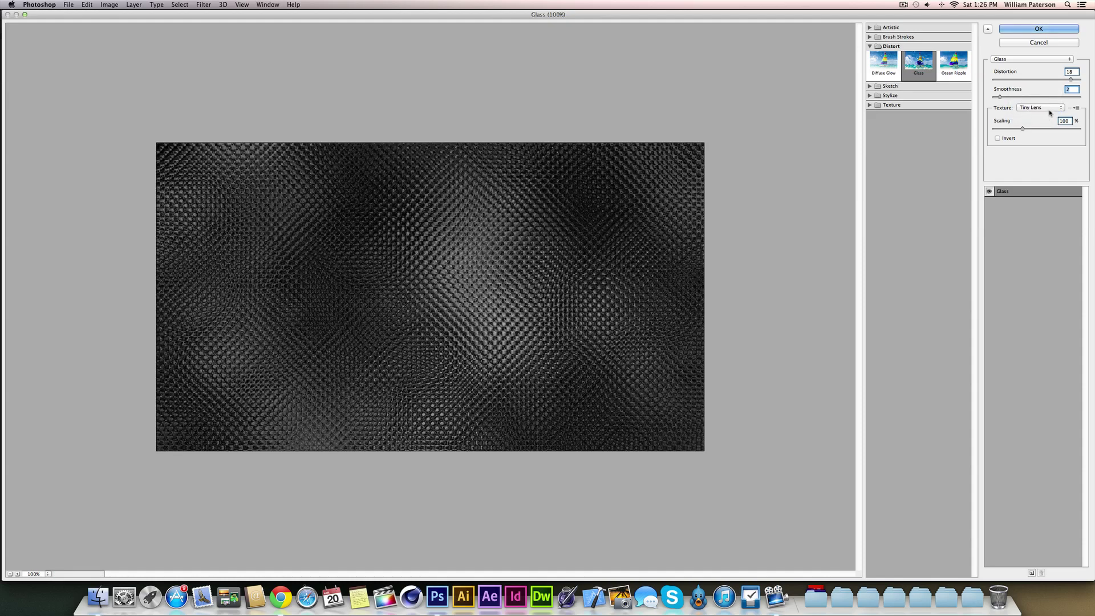
pyautogui.click(1049, 108)
pyautogui.click(1051, 89)
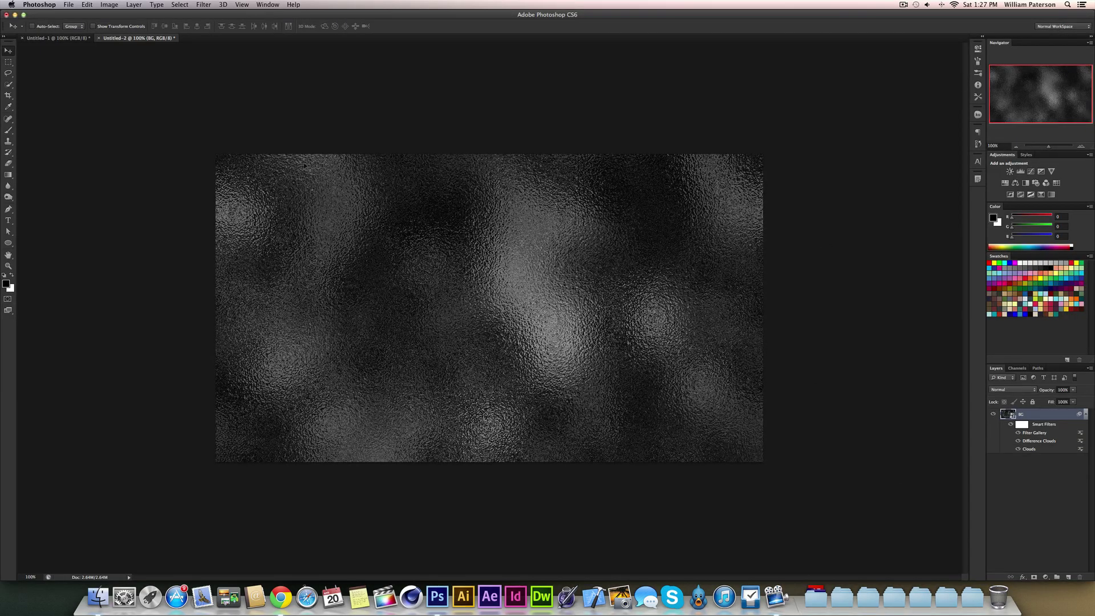
# Compare against Untitled-1, return to Untitled-2, and collapse BG's smart filter list
pyautogui.click(85, 38)
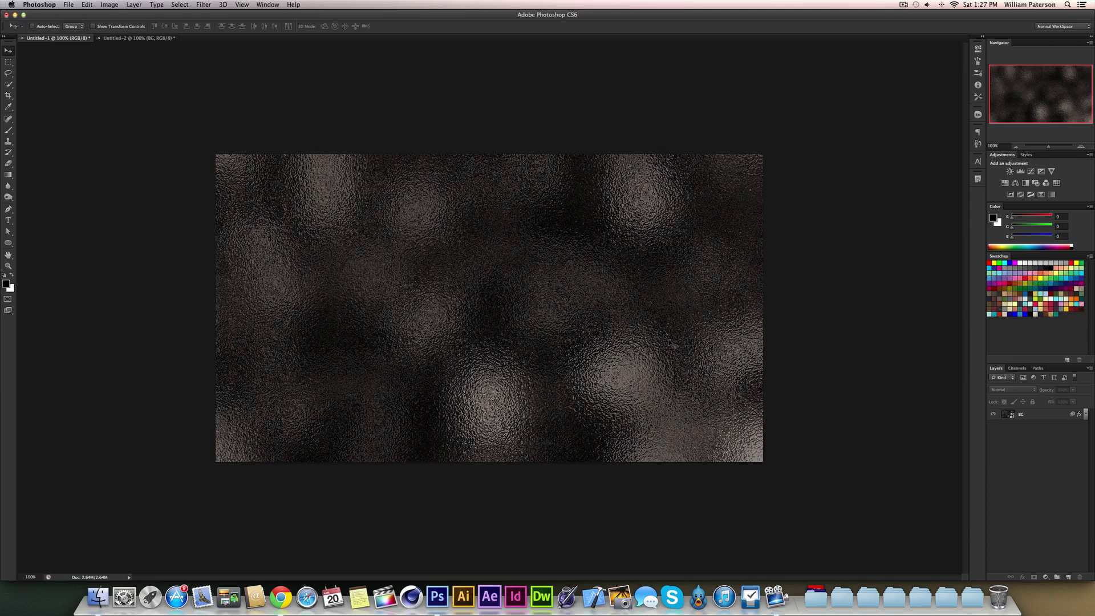
pyautogui.click(149, 40)
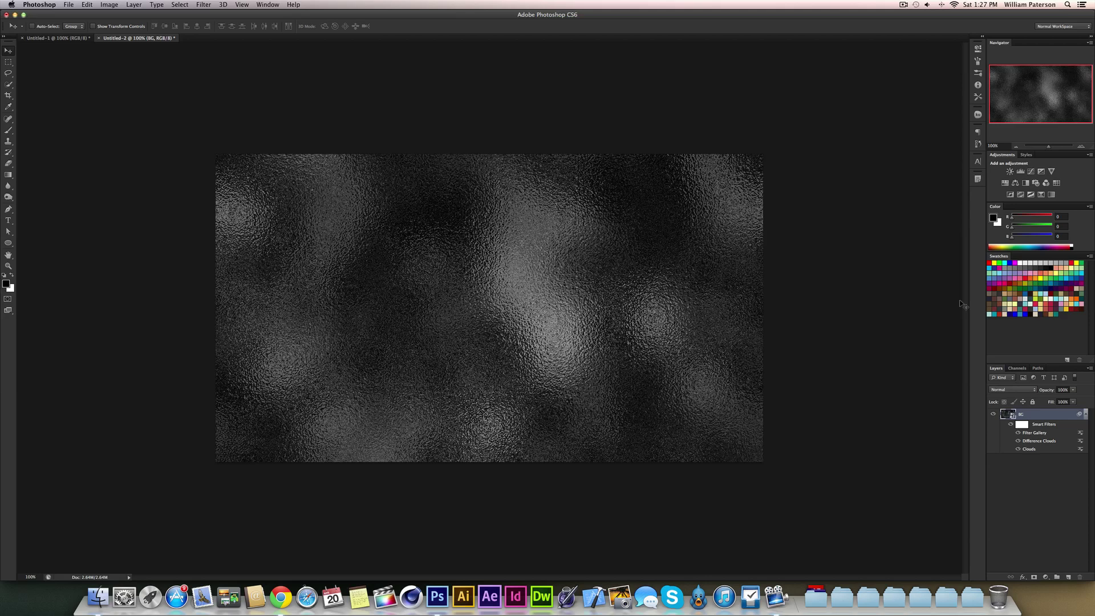
pyautogui.click(1085, 415)
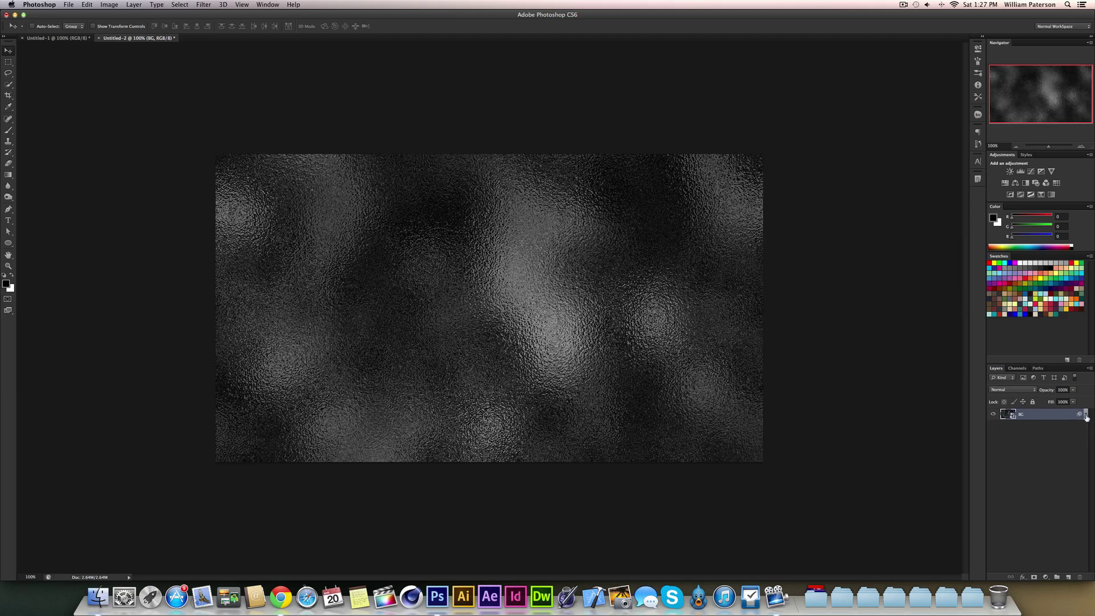
# Open BG's Blending Options and enable Pattern Overlay, previewing the default blue bubble pattern
pyautogui.rightClick(1040, 420)
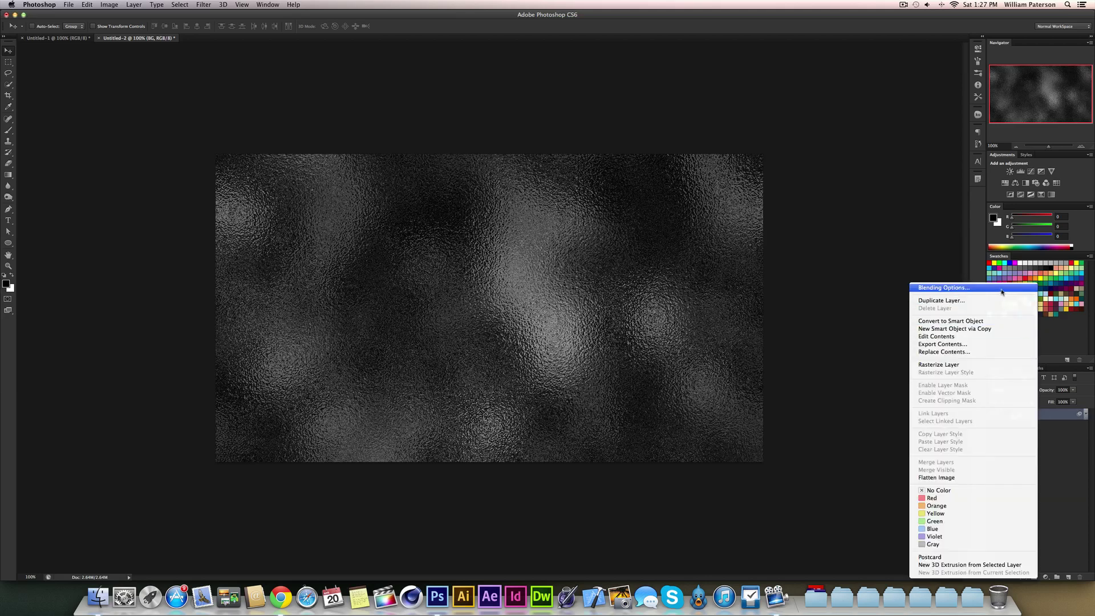
pyautogui.click(1001, 289)
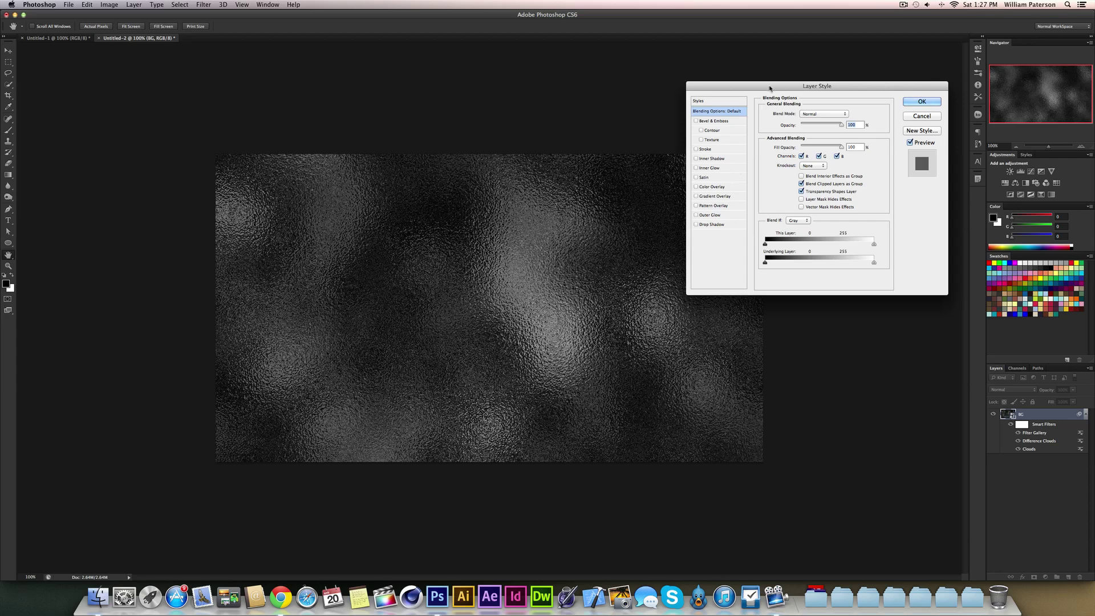
pyautogui.moveTo(770, 88); pyautogui.dragTo(860, 115)
pyautogui.click(787, 233)
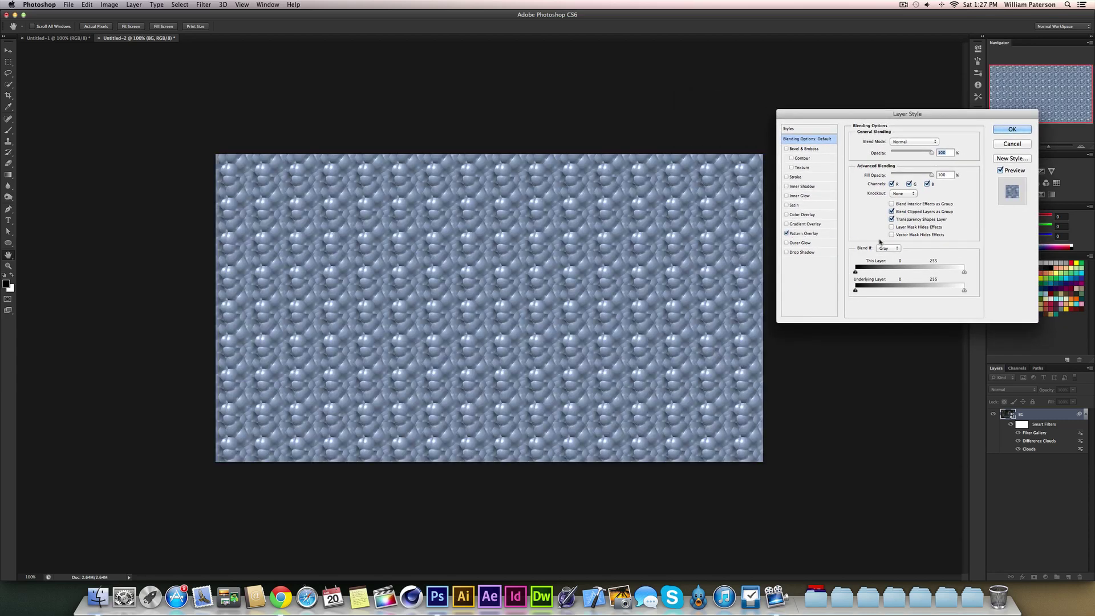
pyautogui.click(801, 234)
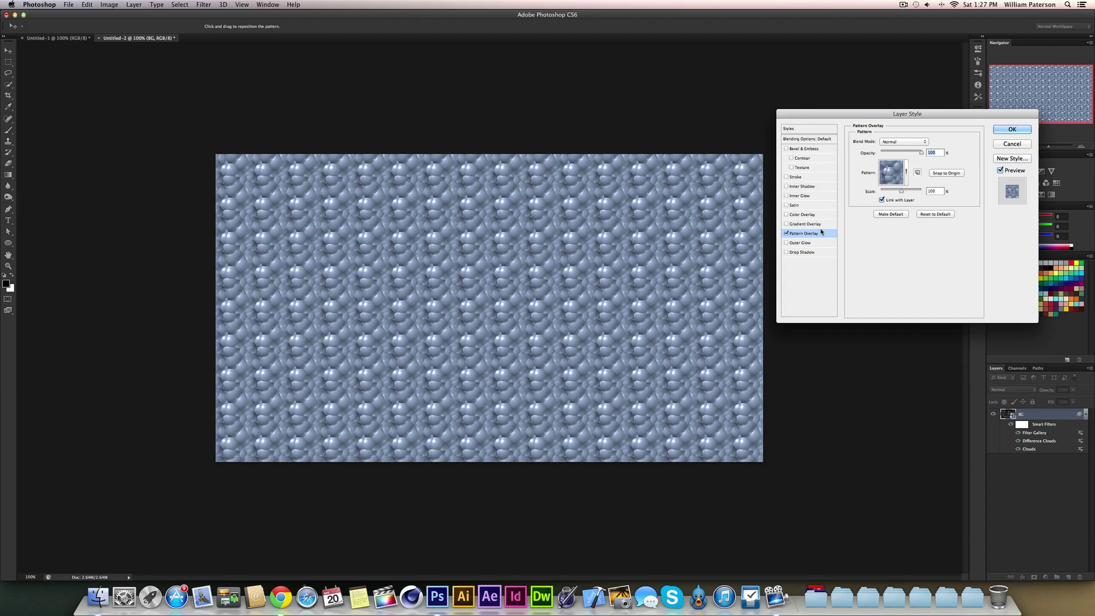
# Choose the Rusted Metal pattern for the overlay from the pattern picker
pyautogui.click(904, 176)
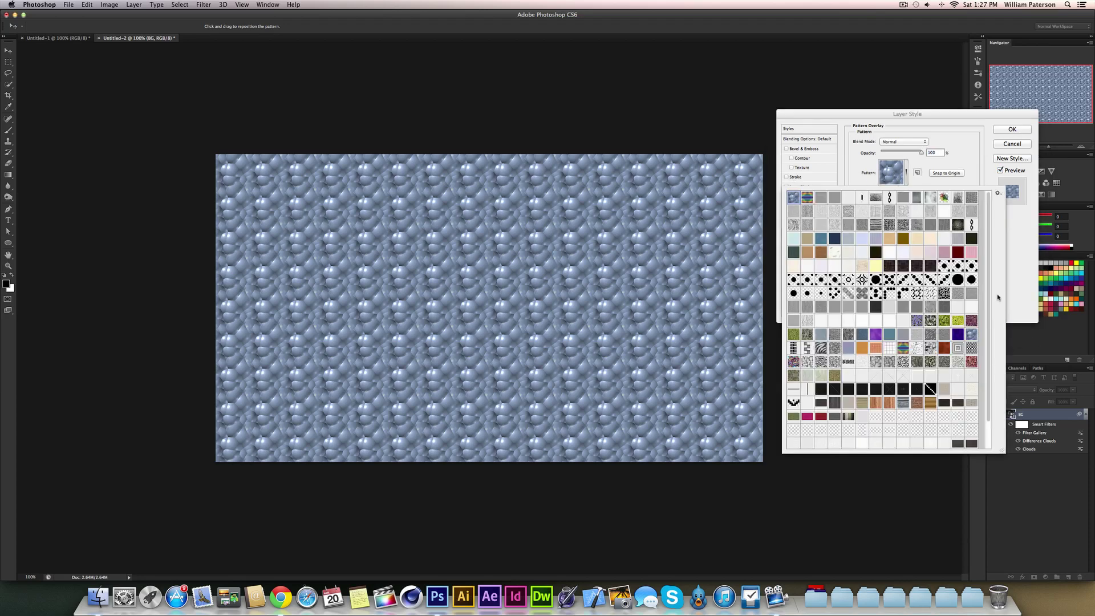
pyautogui.scroll(-2, 987, 284)
pyautogui.scroll(2, 977, 360)
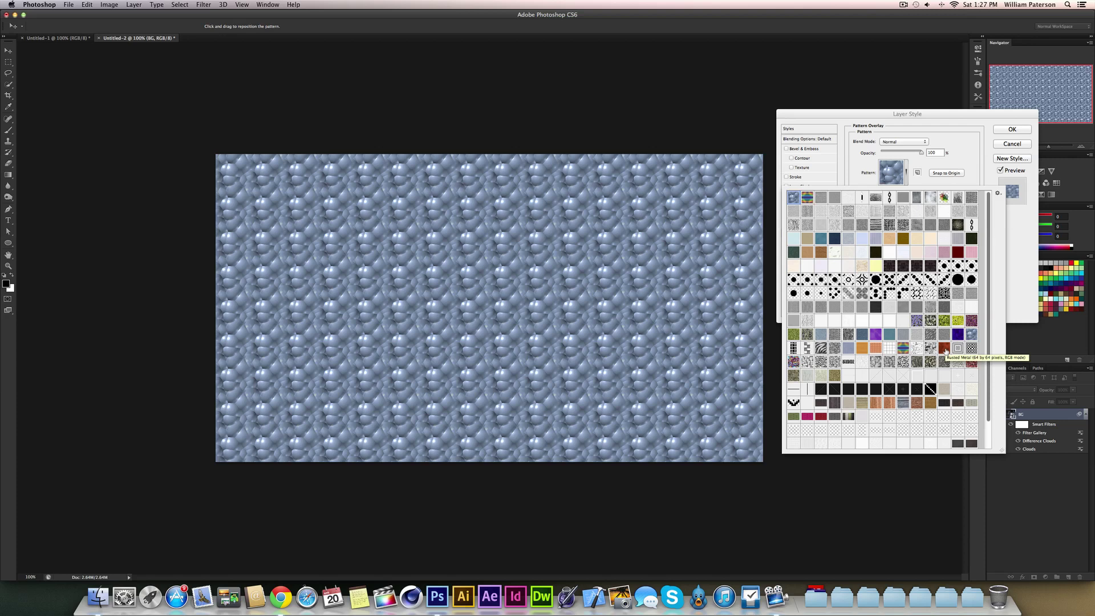
pyautogui.click(944, 349)
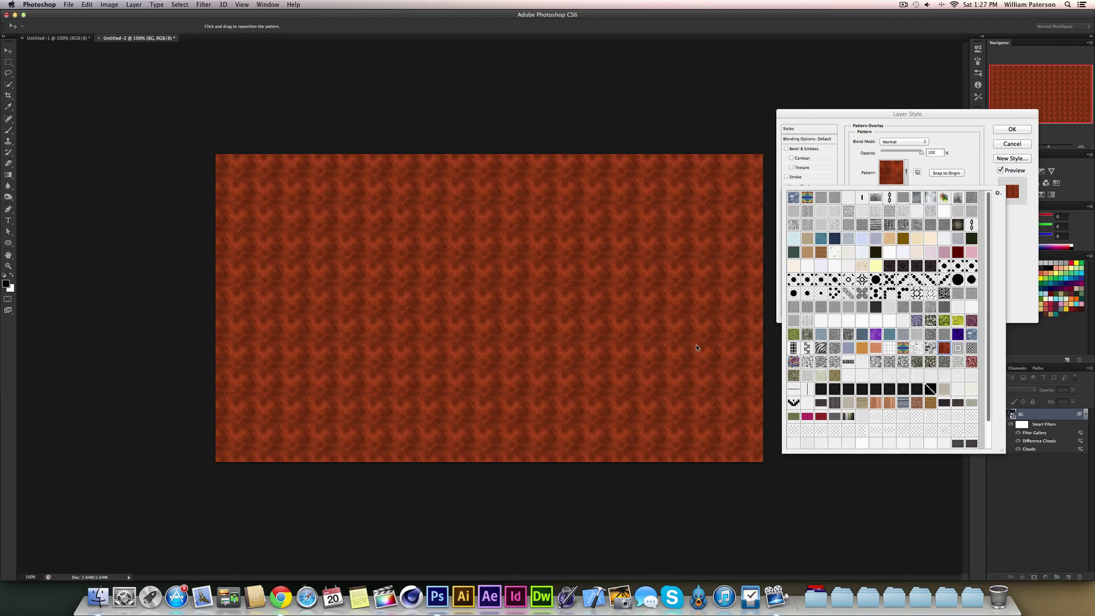
pyautogui.click(1021, 264)
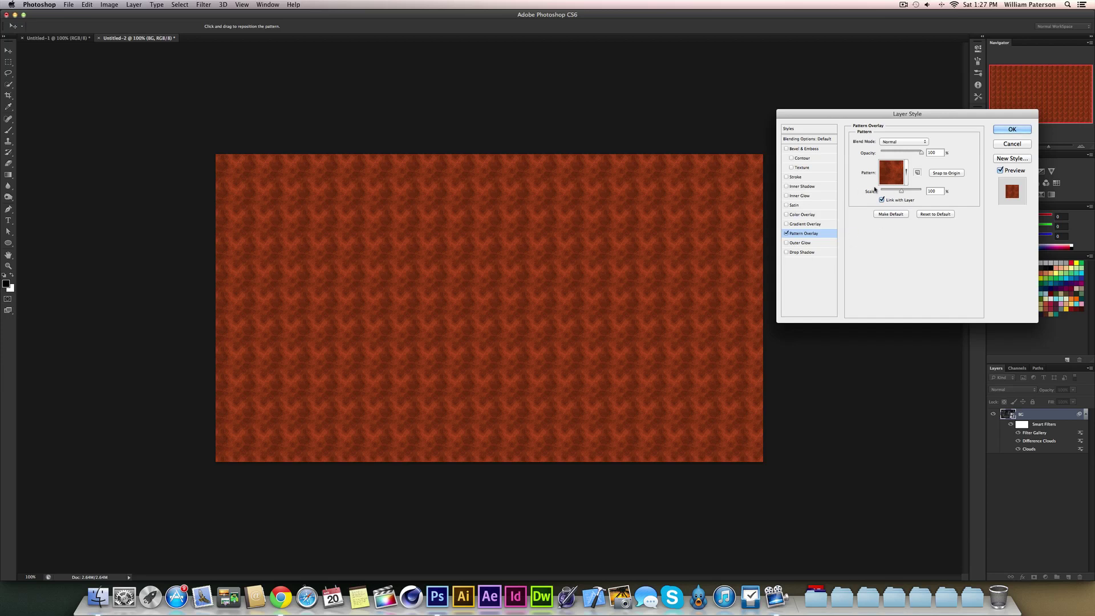
# Set the pattern overlay to Soft Light at 25% opacity and apply it
pyautogui.click(925, 144)
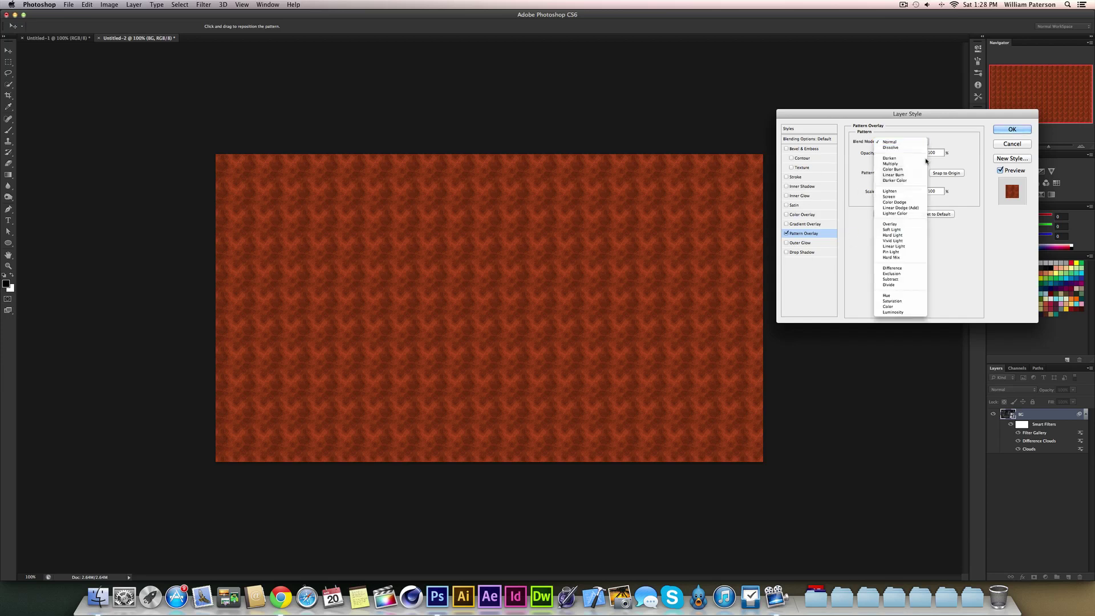
pyautogui.click(912, 229)
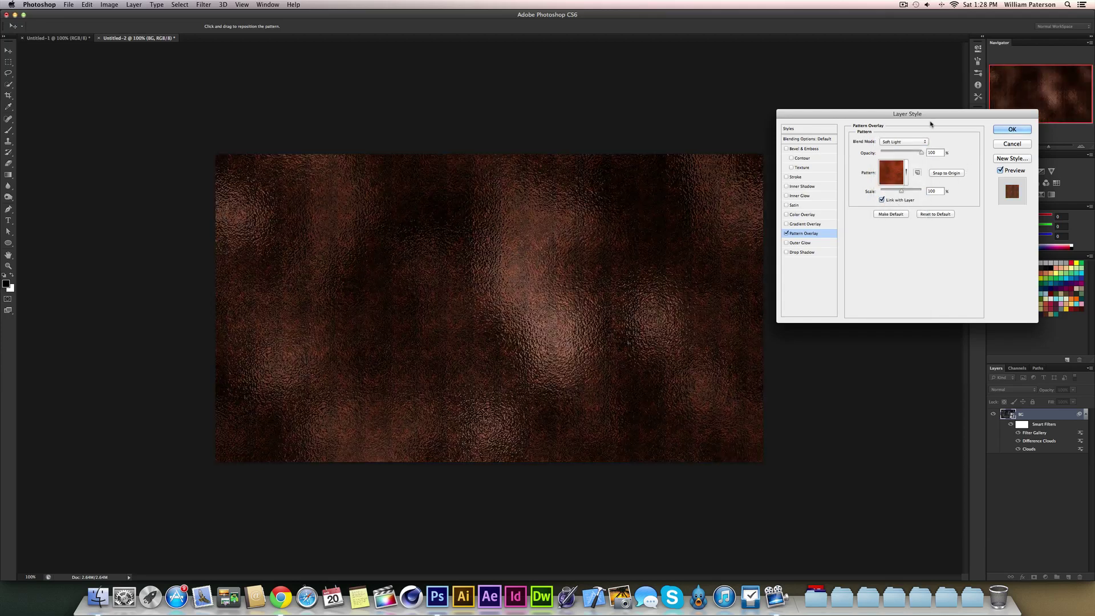
pyautogui.click(920, 152)
pyautogui.write('20')
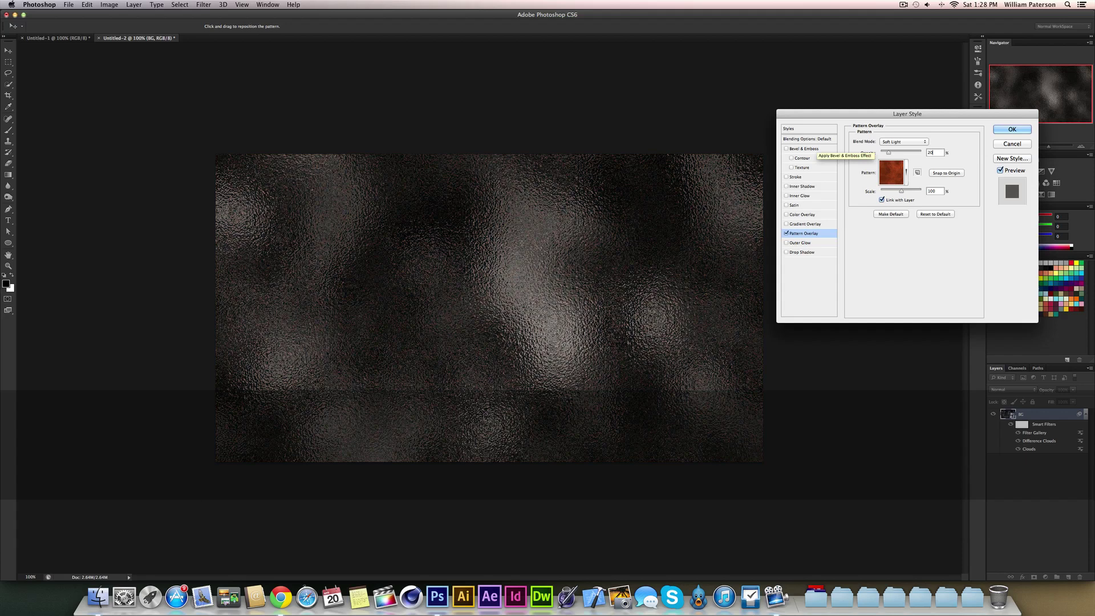
pyautogui.hotkey('shift', 'Up')
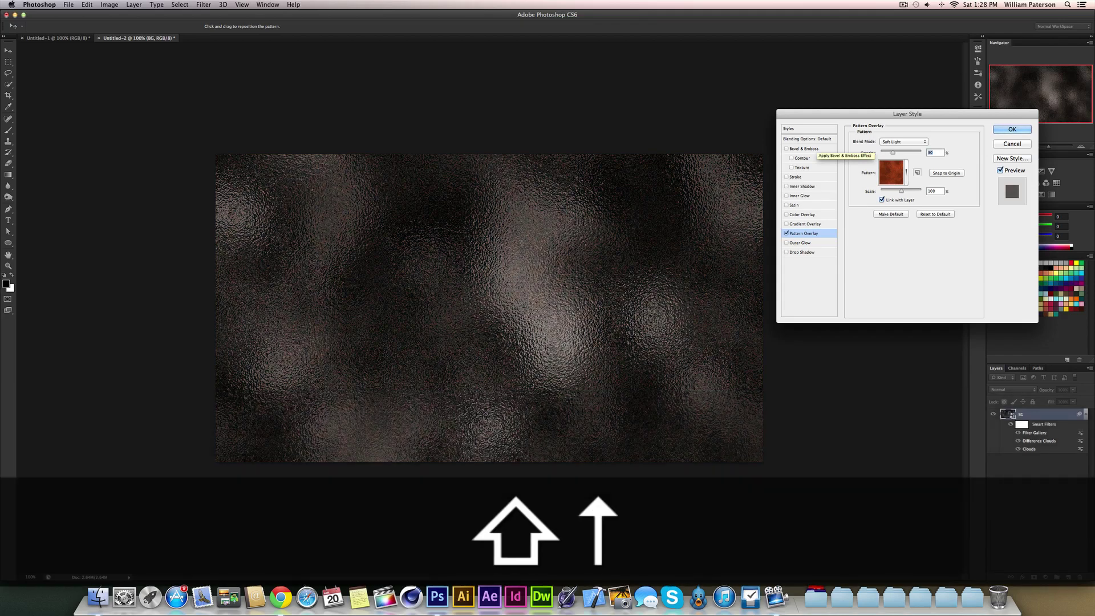
pyautogui.write('25')
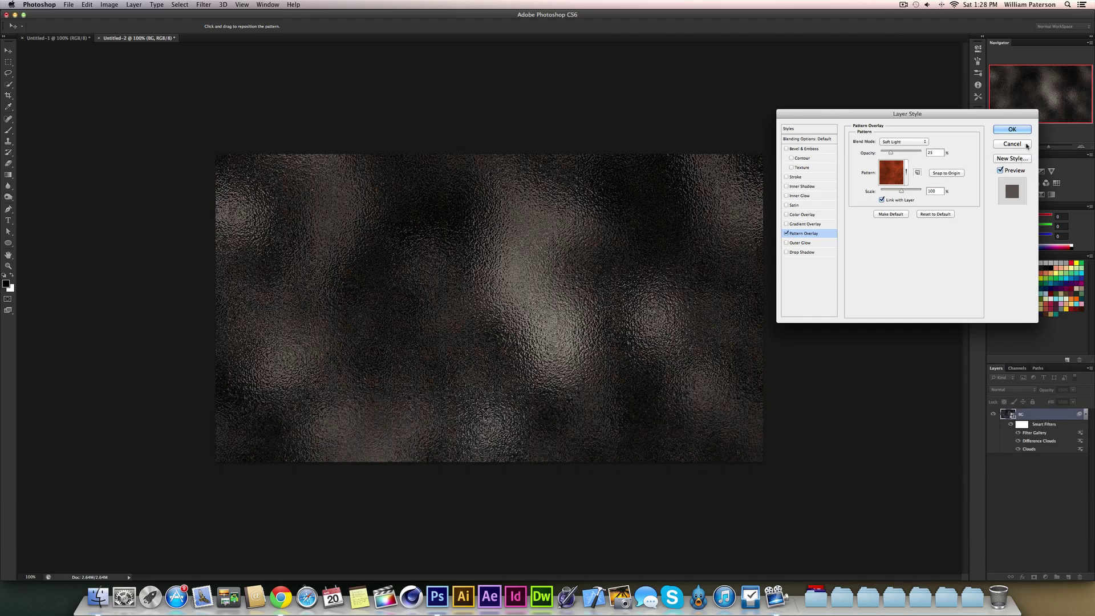
pyautogui.click(1014, 130)
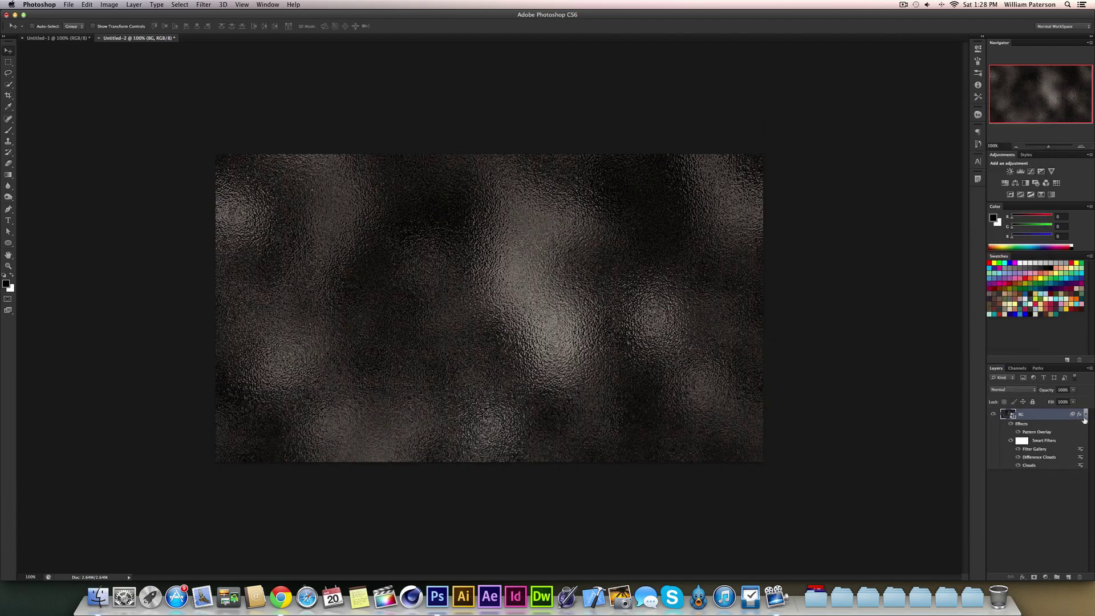
pyautogui.moveTo(1024, 446); pyautogui.dragTo(1080, 577)
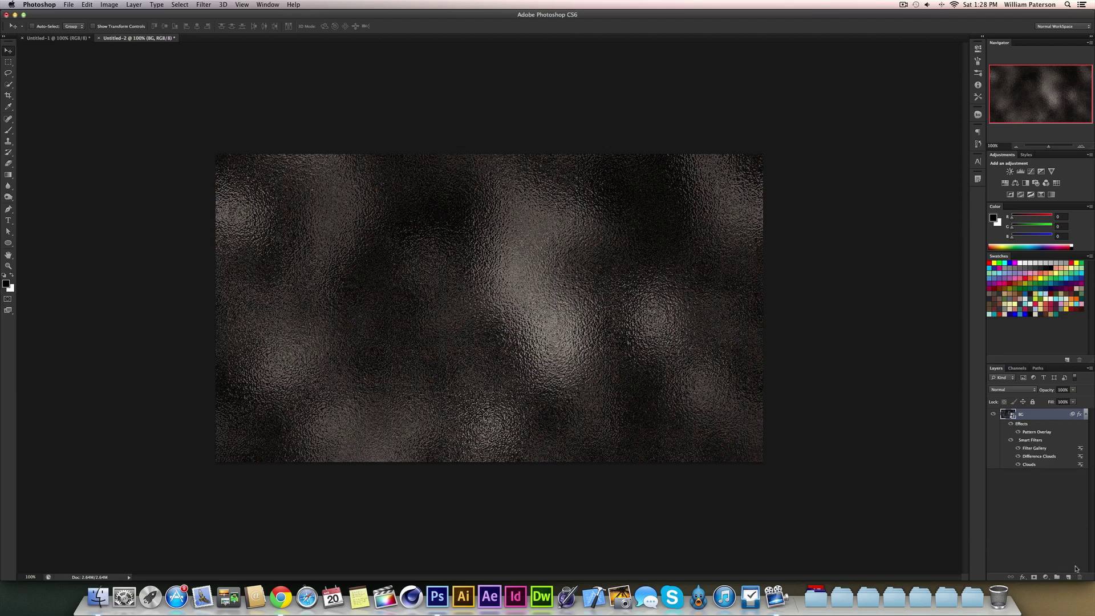
pyautogui.click(1085, 415)
pyautogui.click(1063, 466)
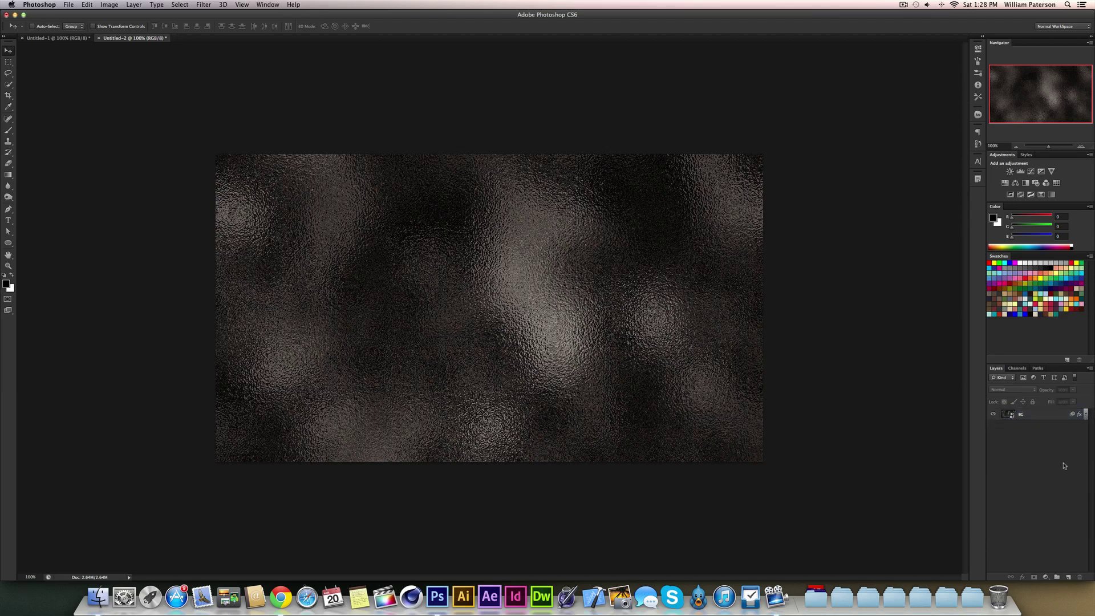
pyautogui.click(1050, 417)
pyautogui.click(1086, 415)
pyautogui.click(1085, 414)
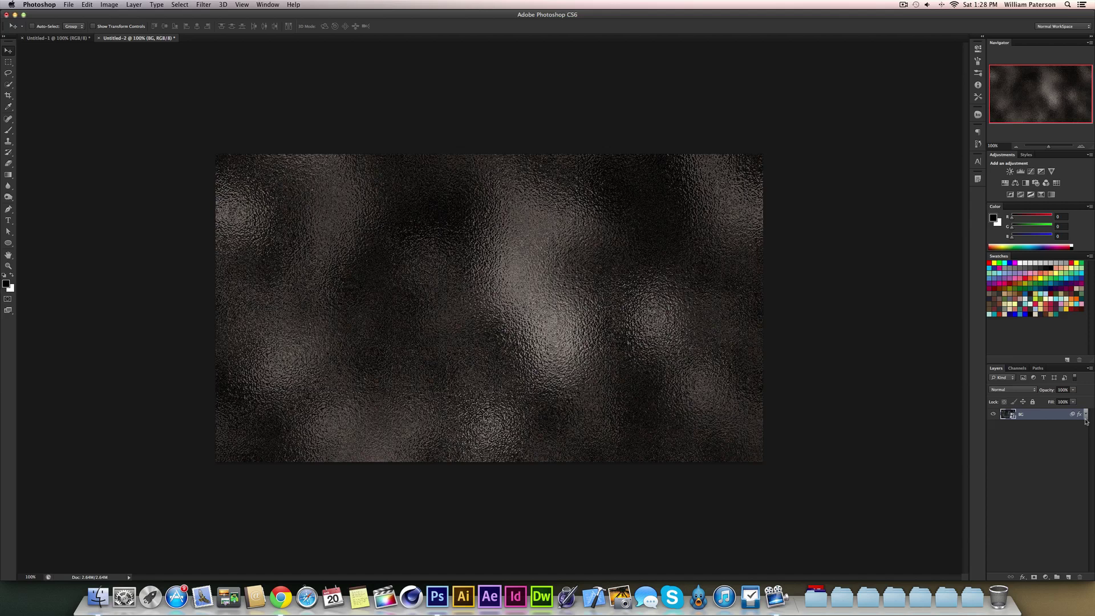
pyautogui.click(1085, 414)
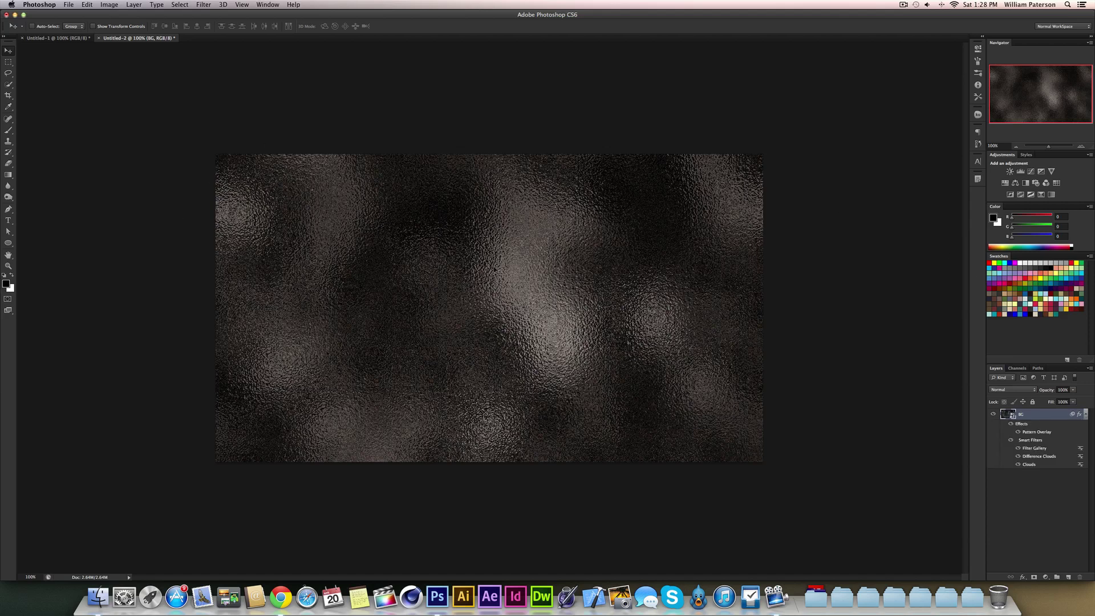